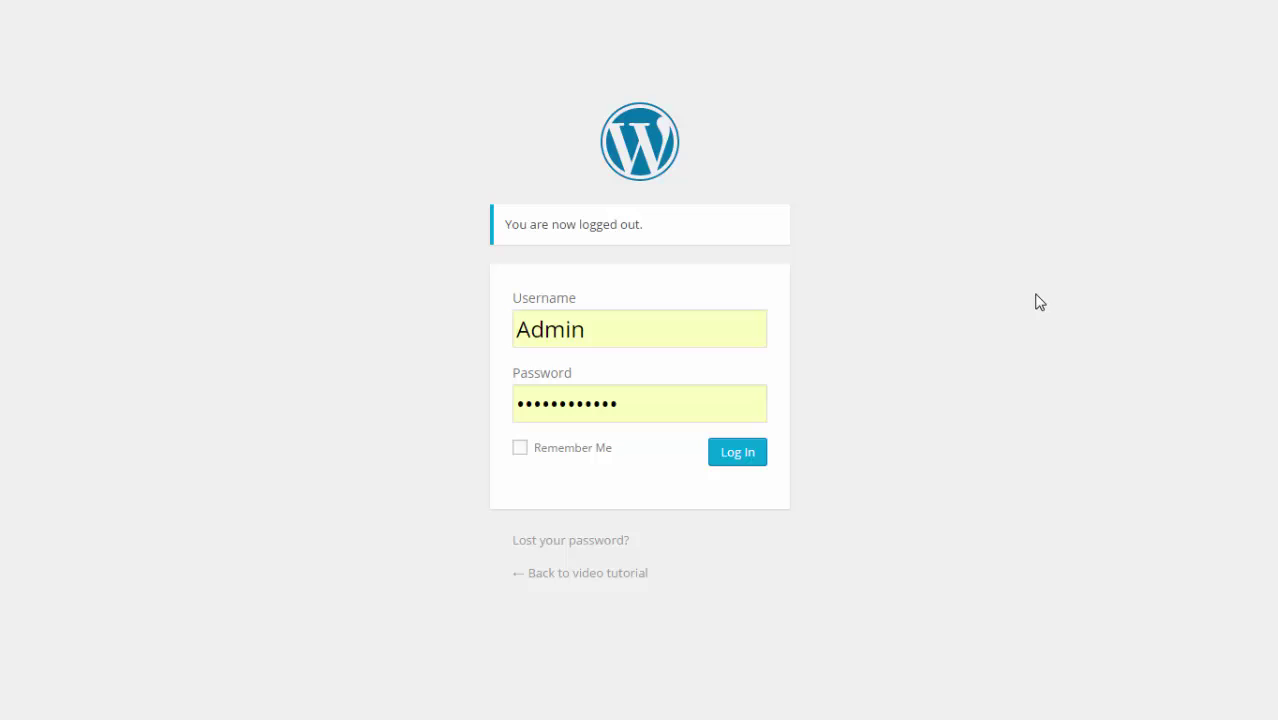
# Step: Log in to the site's admin area with the prefilled credentials and open the plugin upload page
pyautogui.click(746, 456)
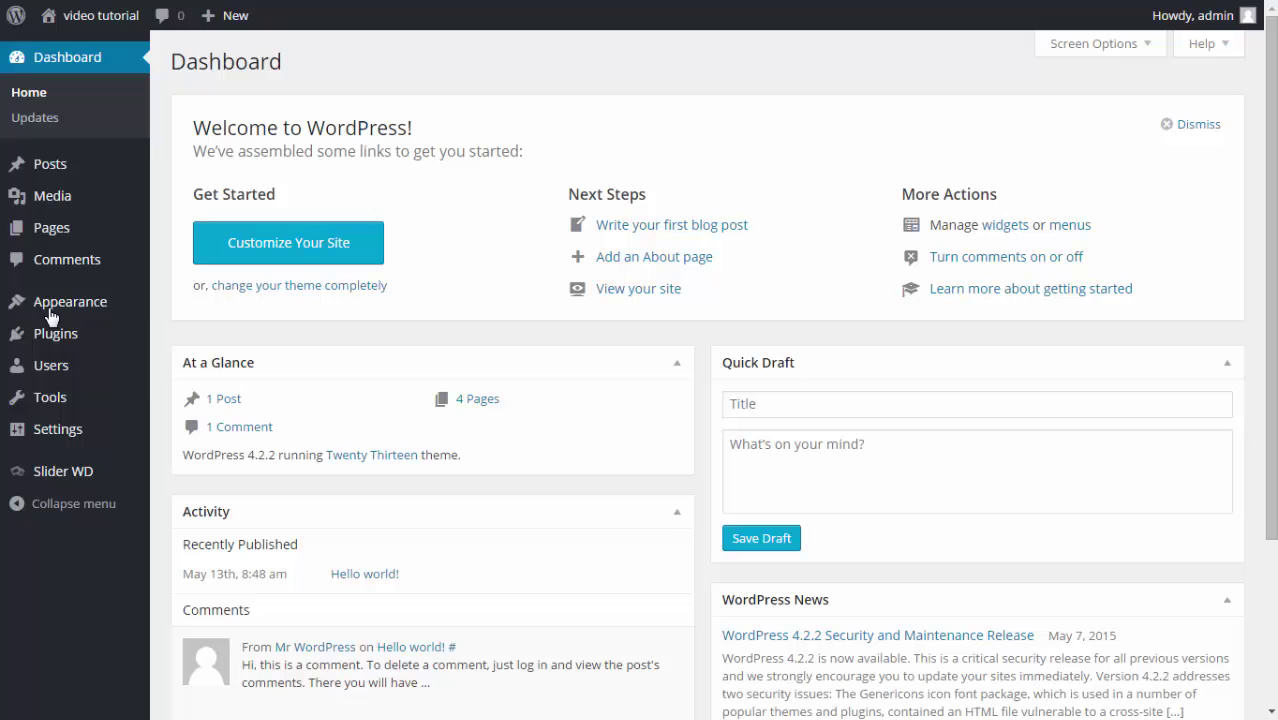
pyautogui.moveTo(52, 340)
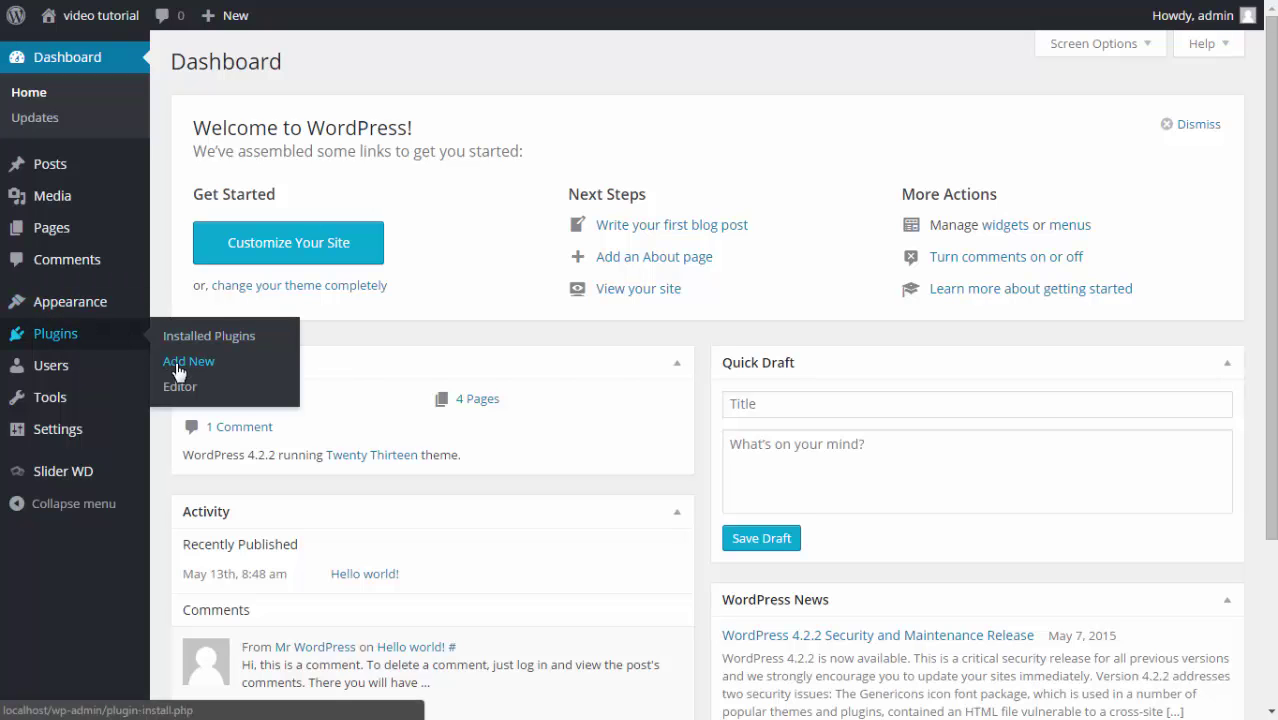
pyautogui.click(179, 366)
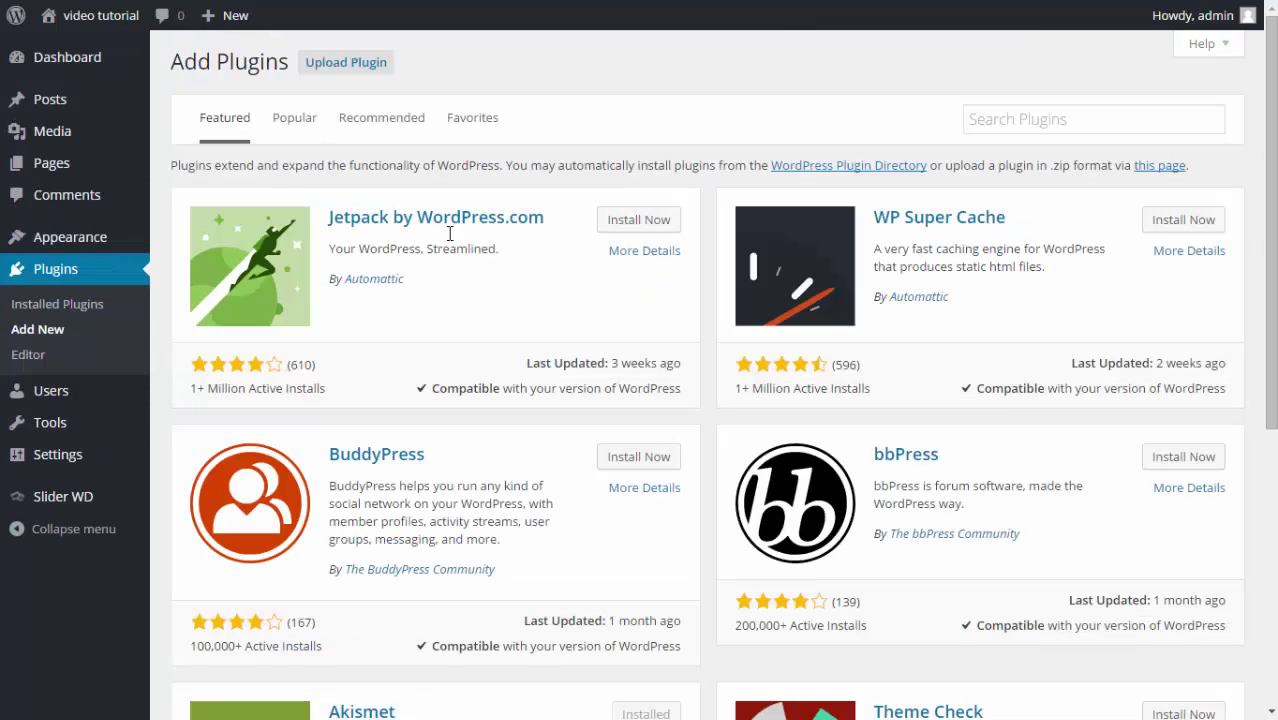
pyautogui.click(342, 70)
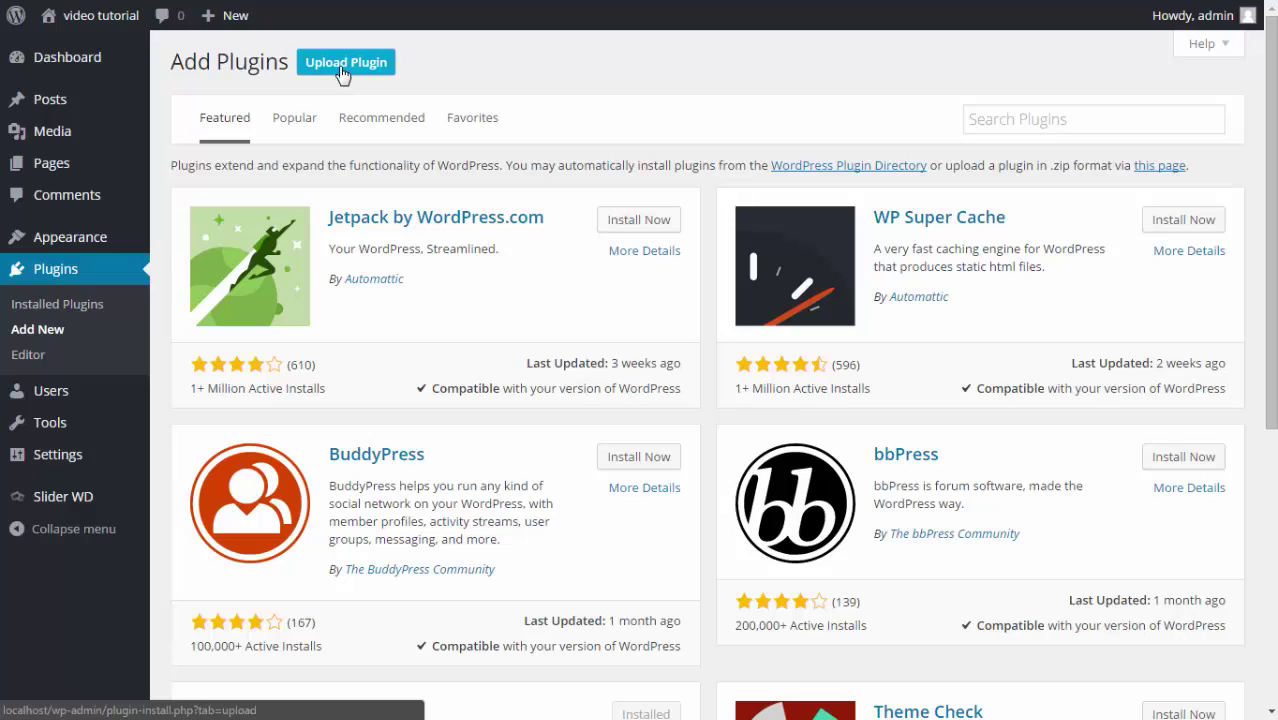
# Step: Install the plugin from the archive form-maker.1.7.43(15.05 pro email verification).zip in Downloads and activate it
pyautogui.click(563, 228)
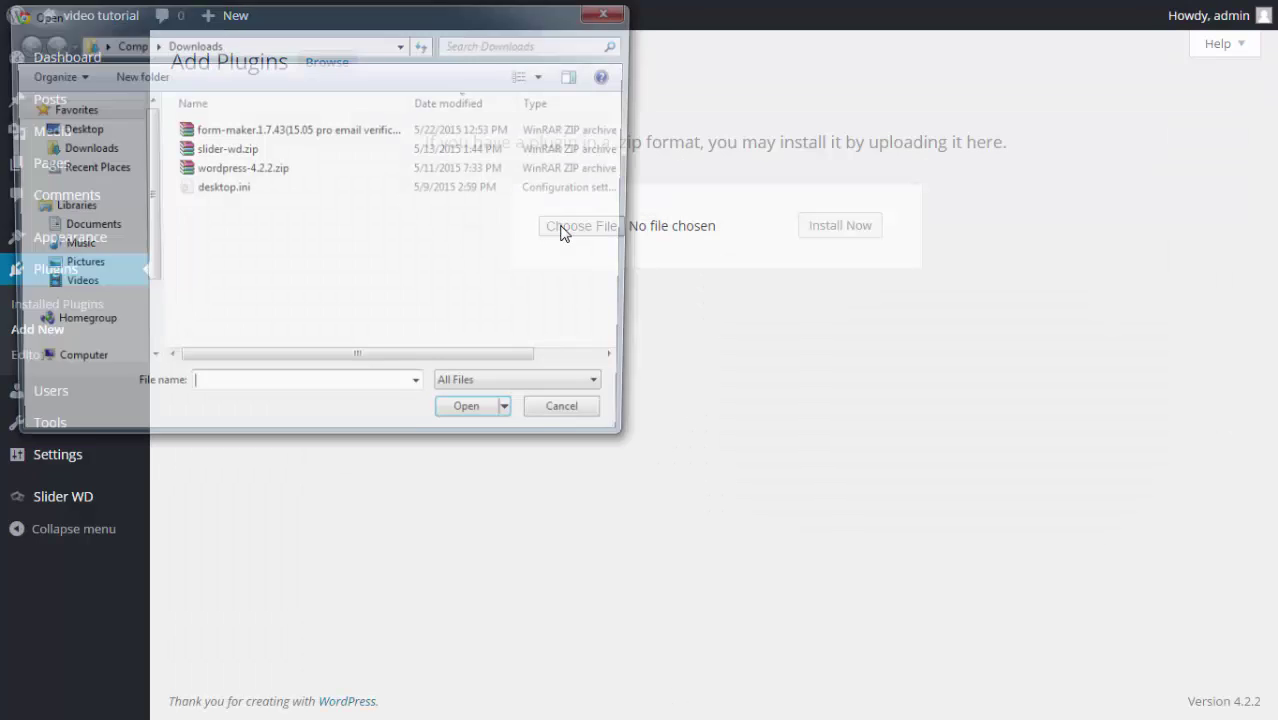
pyautogui.click(222, 129)
pyautogui.click(476, 418)
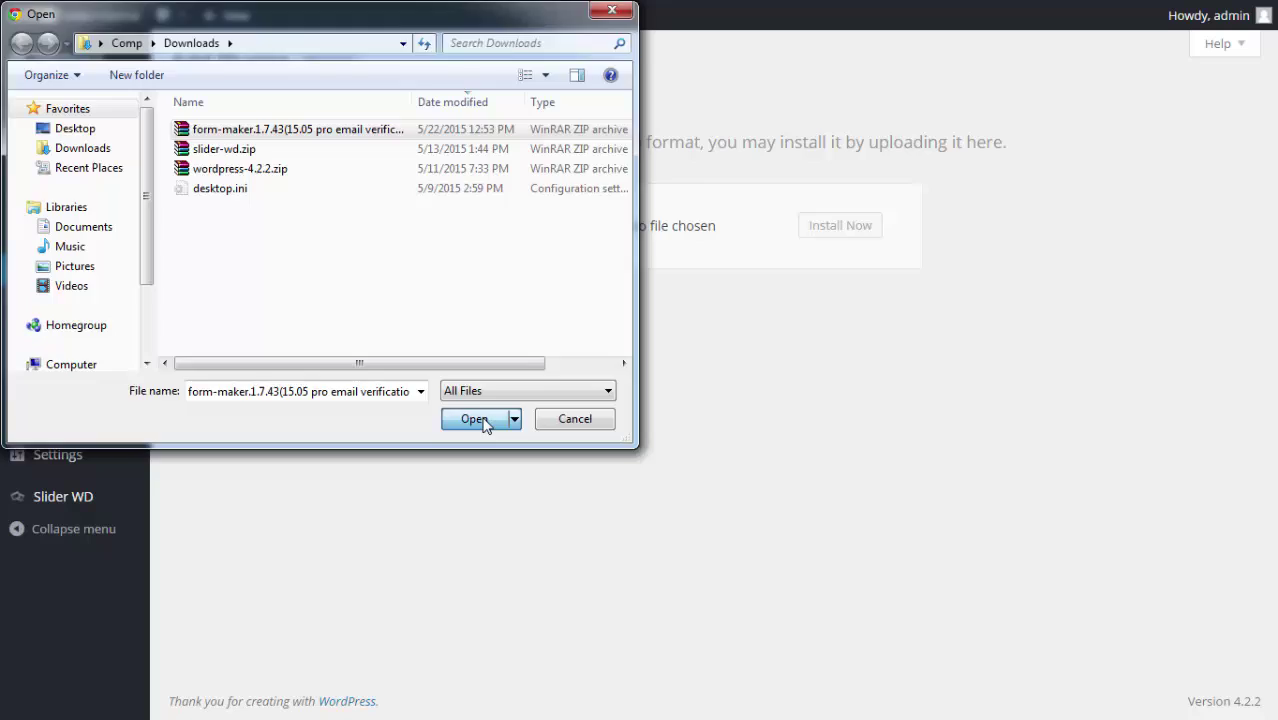
pyautogui.click(866, 228)
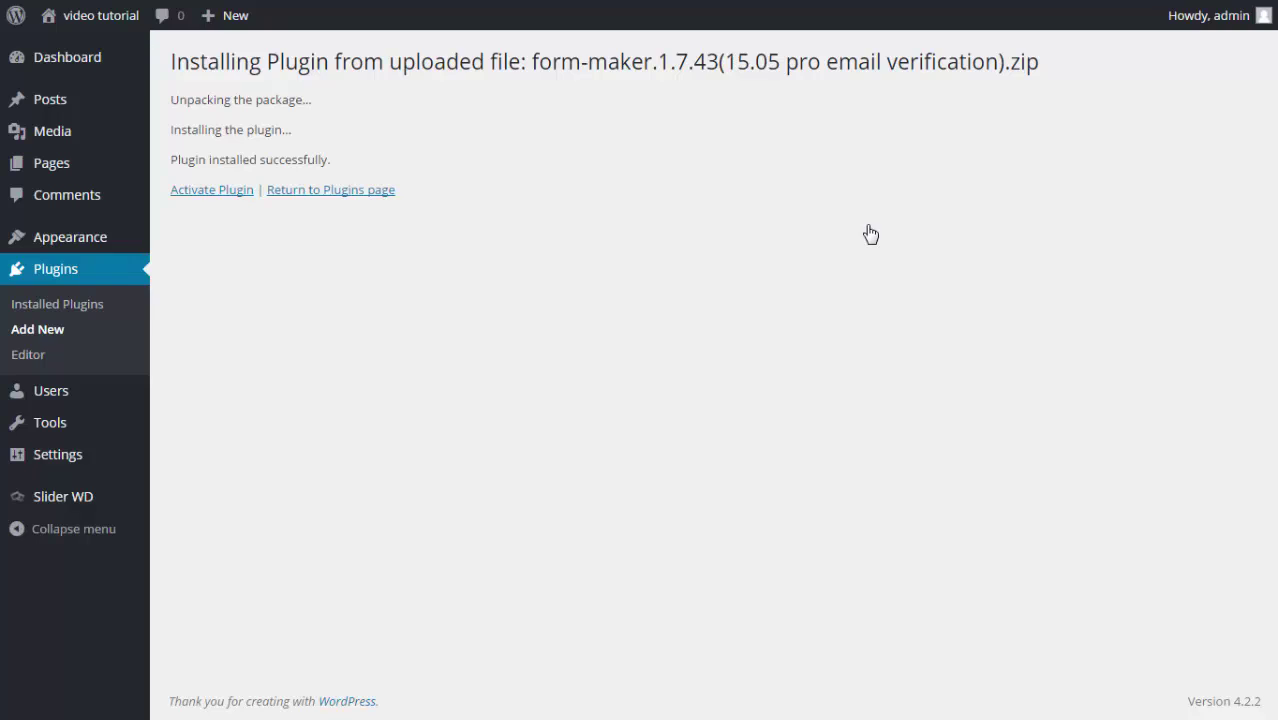
pyautogui.click(185, 193)
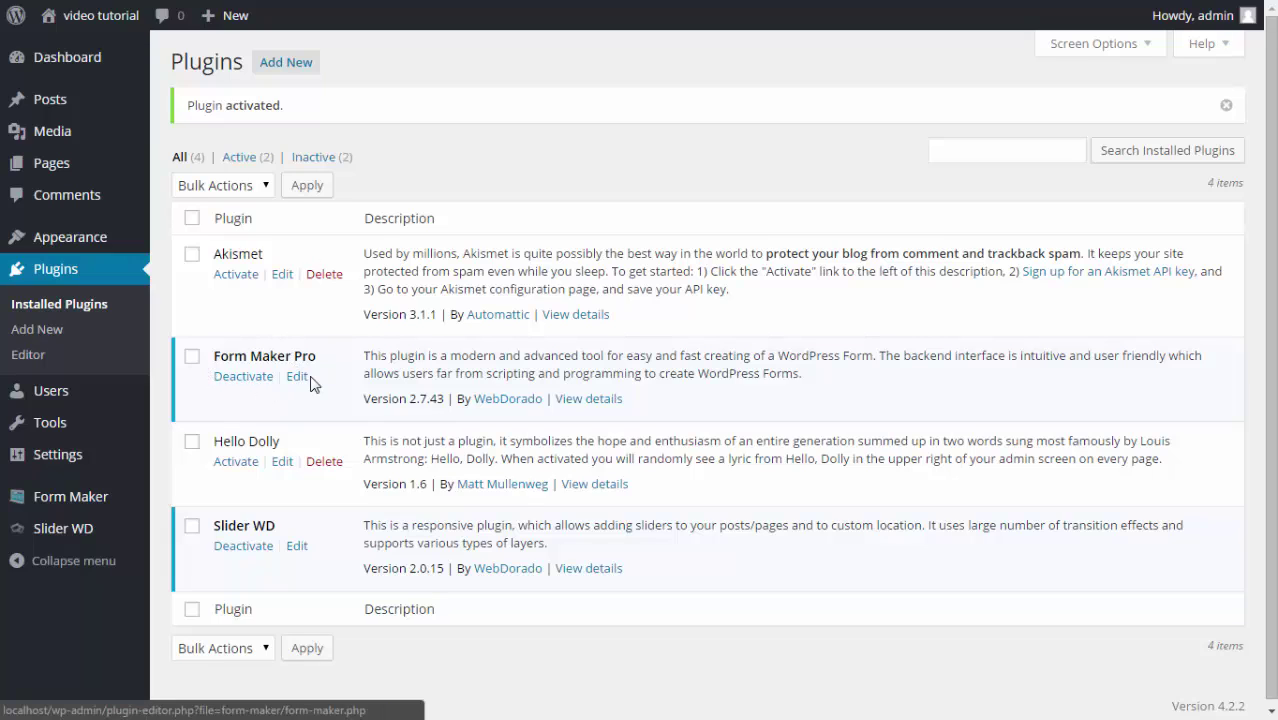
# Step: Open the Form Maker manager and examine the shortcode and PHP function of the "A mailing list" form
pyautogui.moveTo(82, 508)
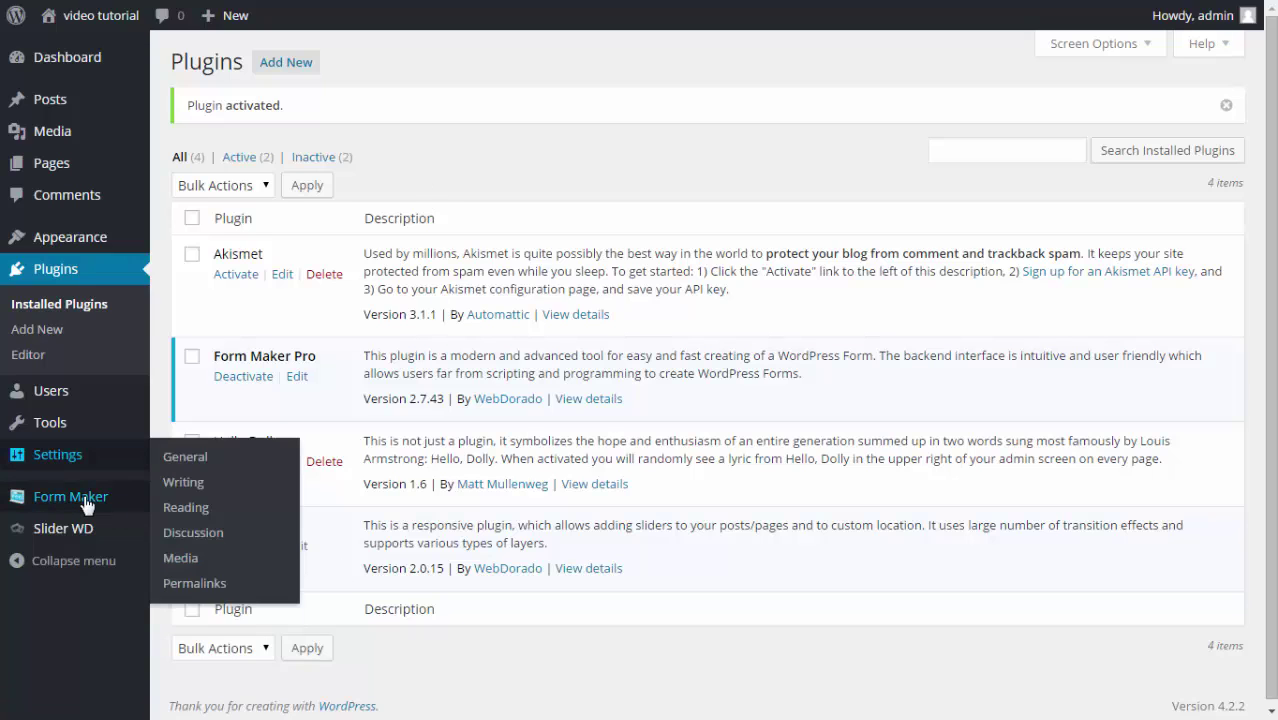
pyautogui.click(186, 479)
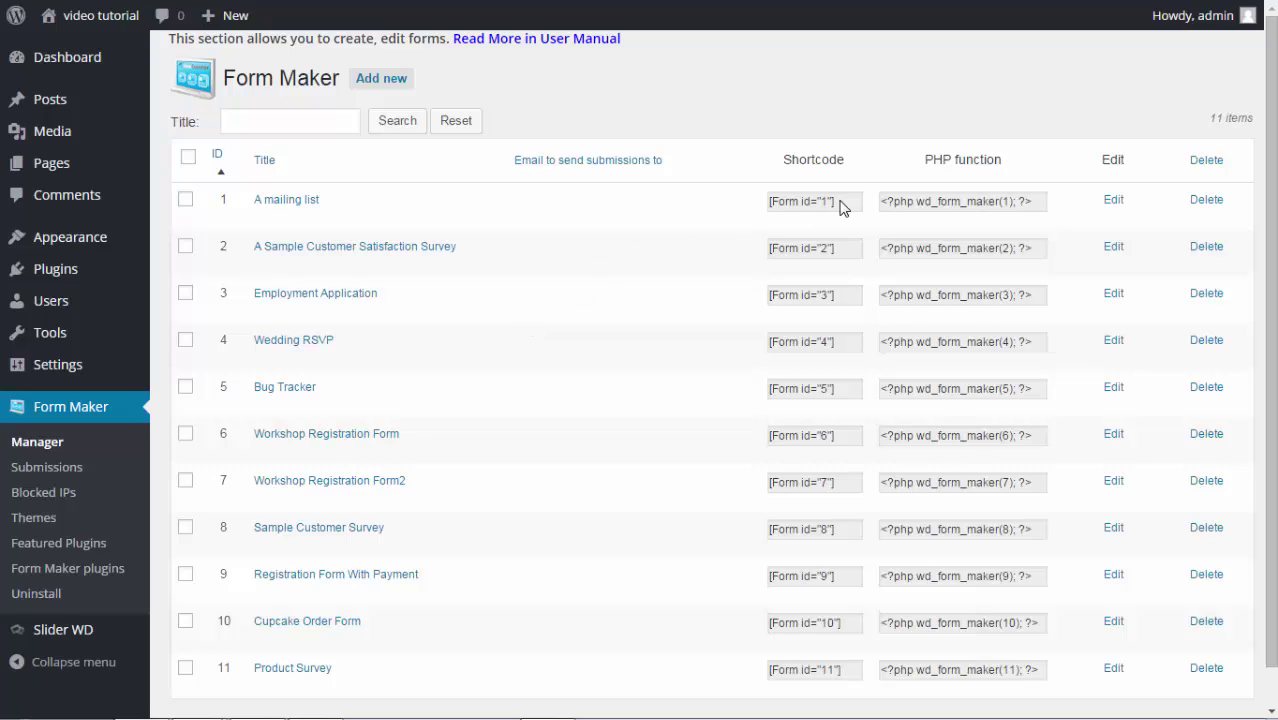
pyautogui.moveTo(838, 202); pyautogui.dragTo(760, 204)
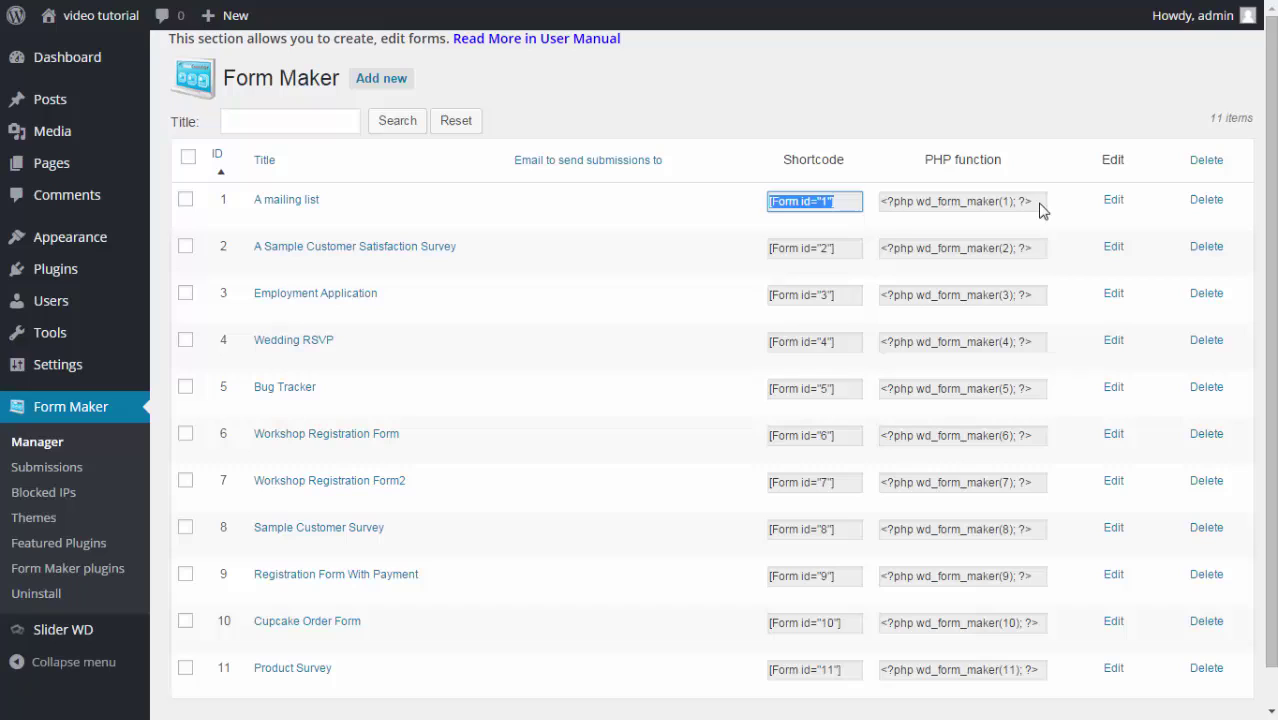
pyautogui.moveTo(1040, 205); pyautogui.dragTo(869, 204)
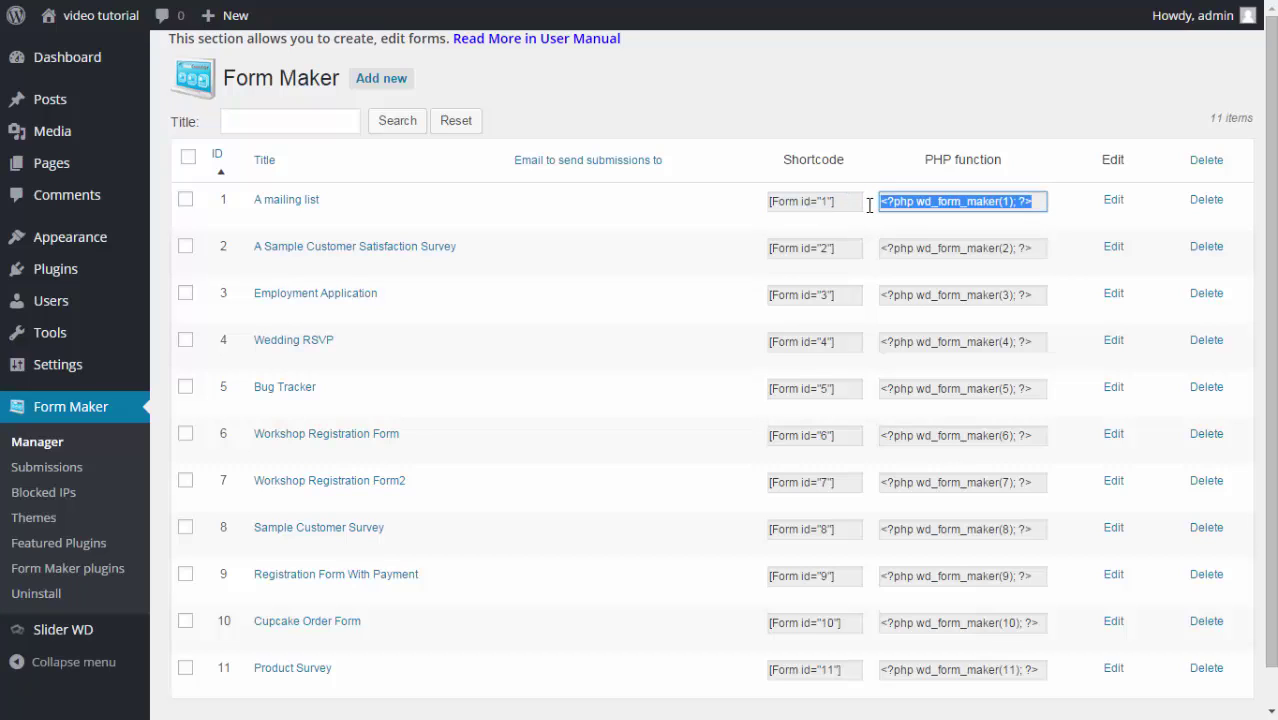
# Step: Create a new form titled "First Form" and apply the changes
pyautogui.click(381, 79)
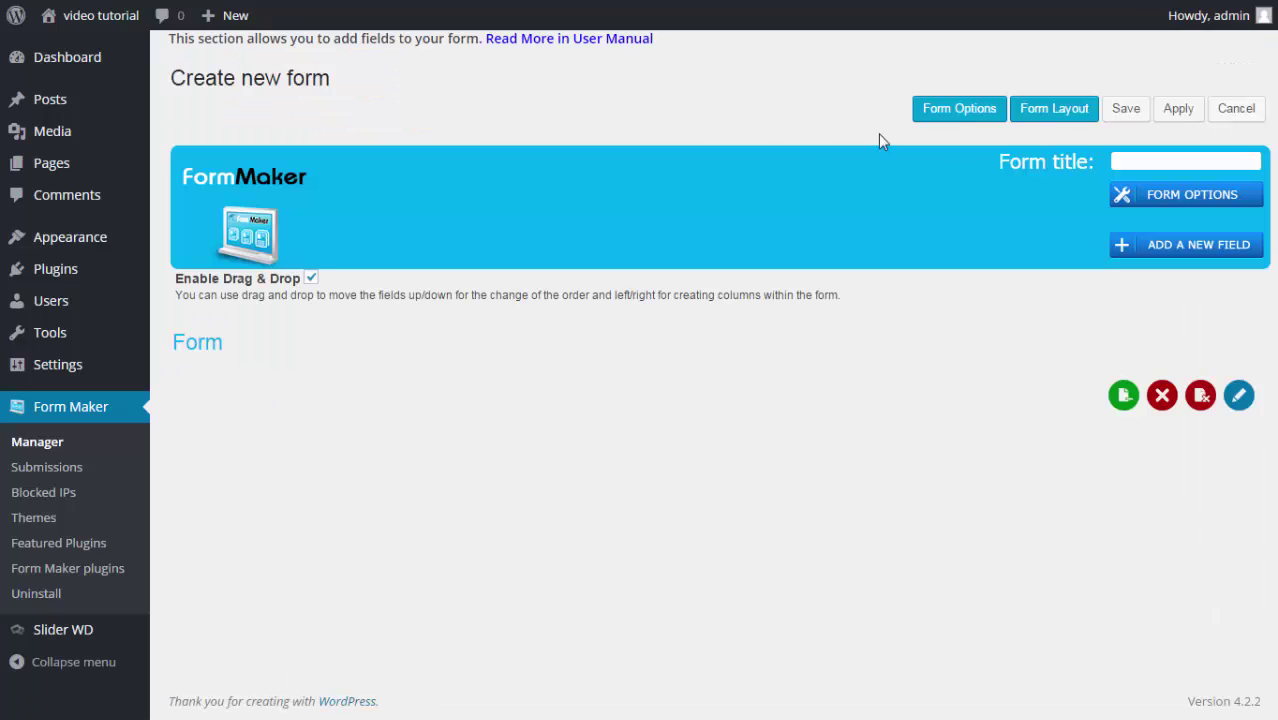
pyautogui.click(1138, 161)
pyautogui.write('First Form')
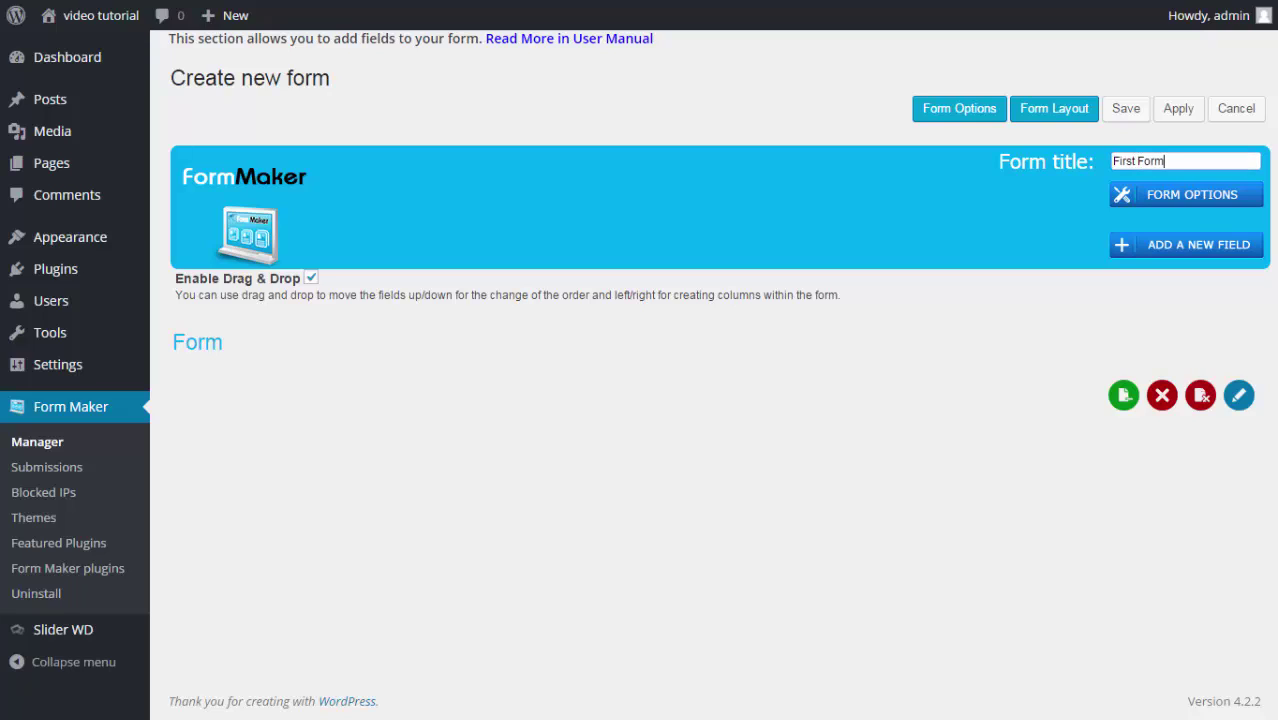
pyautogui.click(1178, 108)
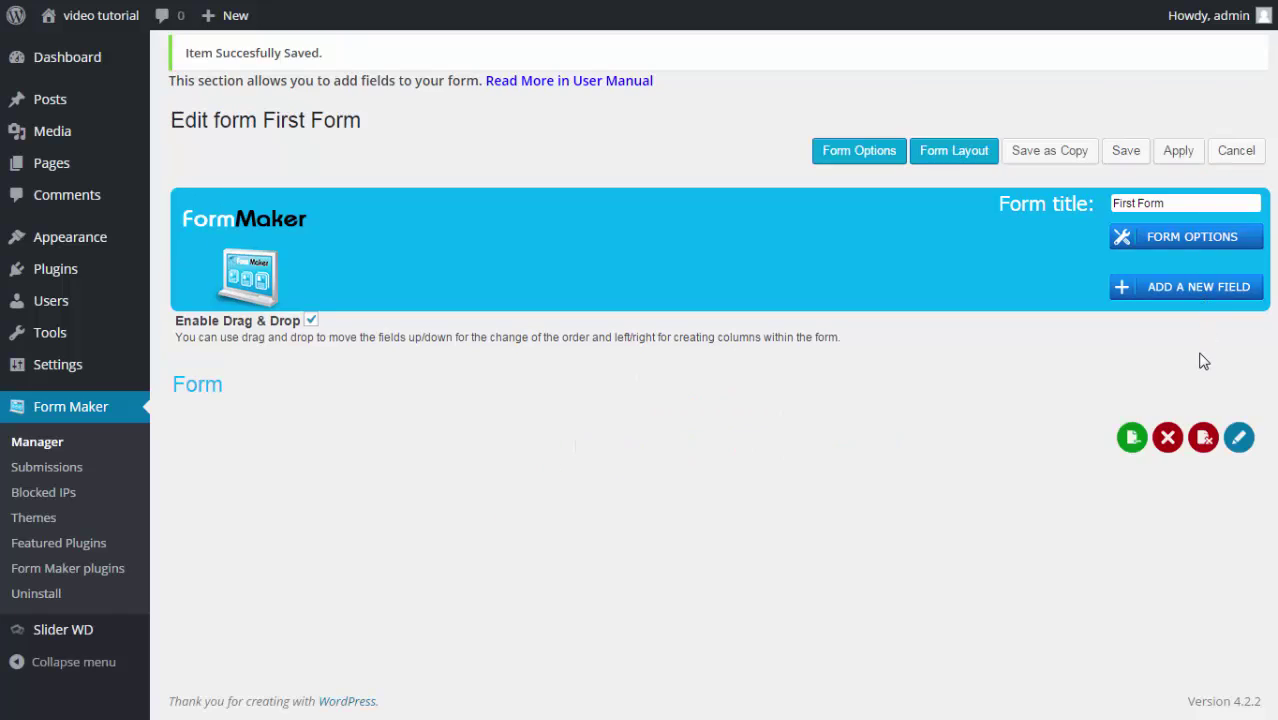
# Step: Add a Simple text input field labelled "Text:" at the end of the form
pyautogui.click(1188, 292)
pyautogui.click(172, 82)
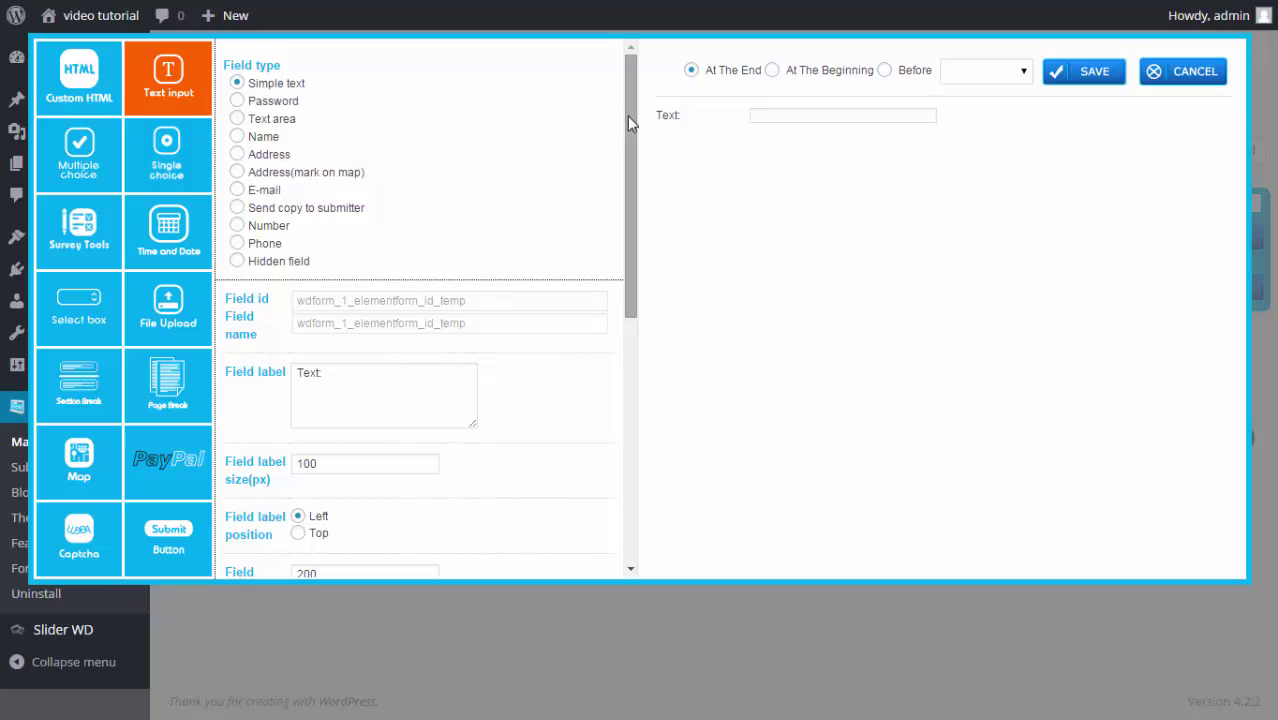
pyautogui.moveTo(627, 116); pyautogui.dragTo(630, 60)
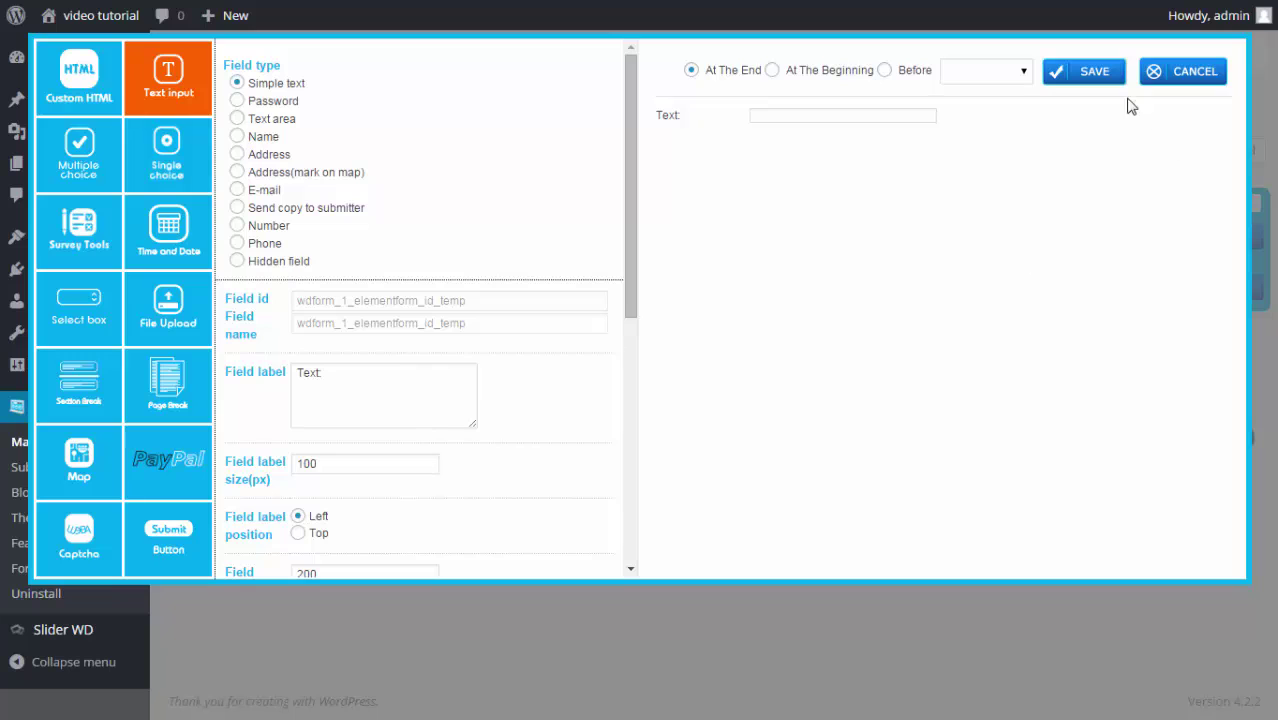
pyautogui.click(1098, 76)
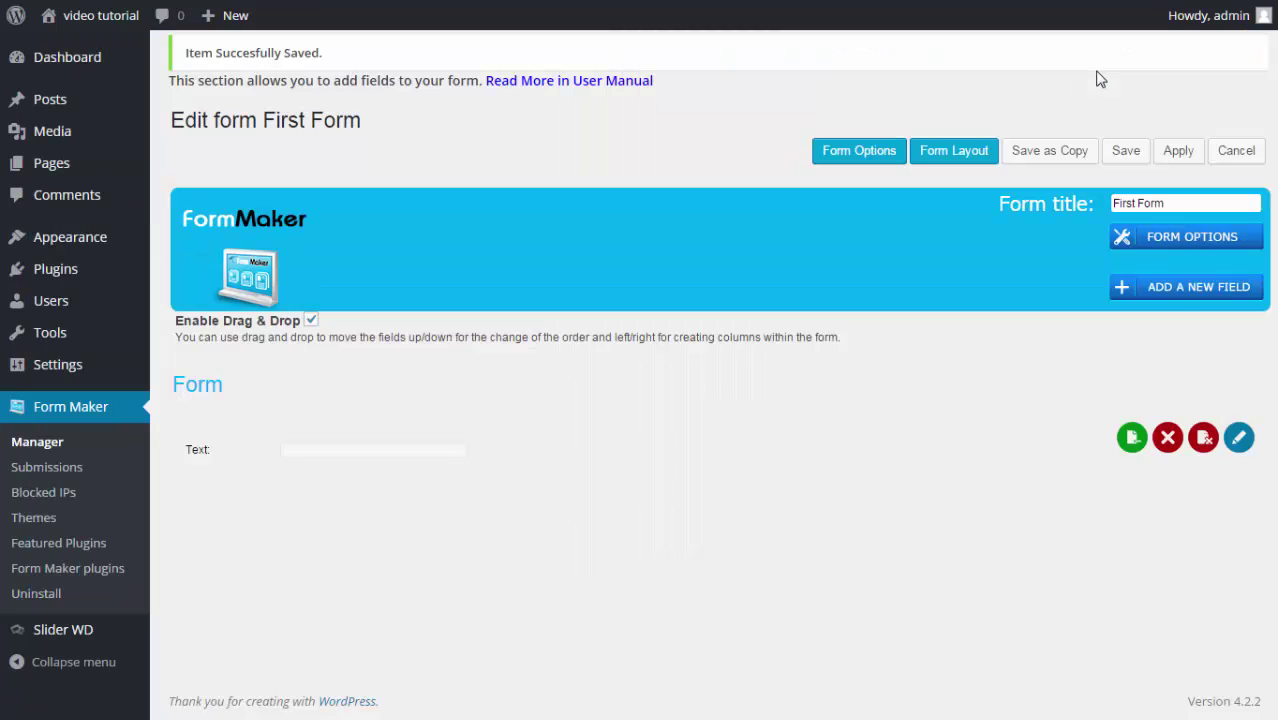
# Step: Add a text input field of the Name type at the end of the form
pyautogui.click(1182, 287)
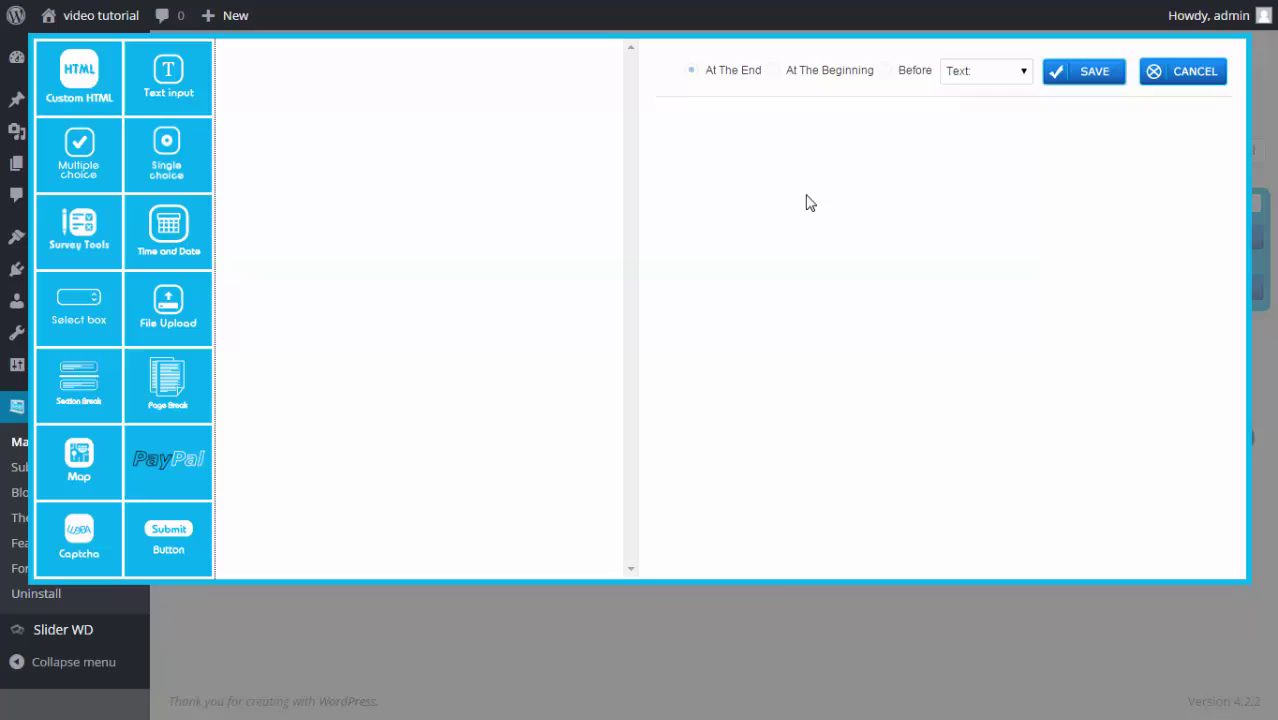
pyautogui.click(172, 78)
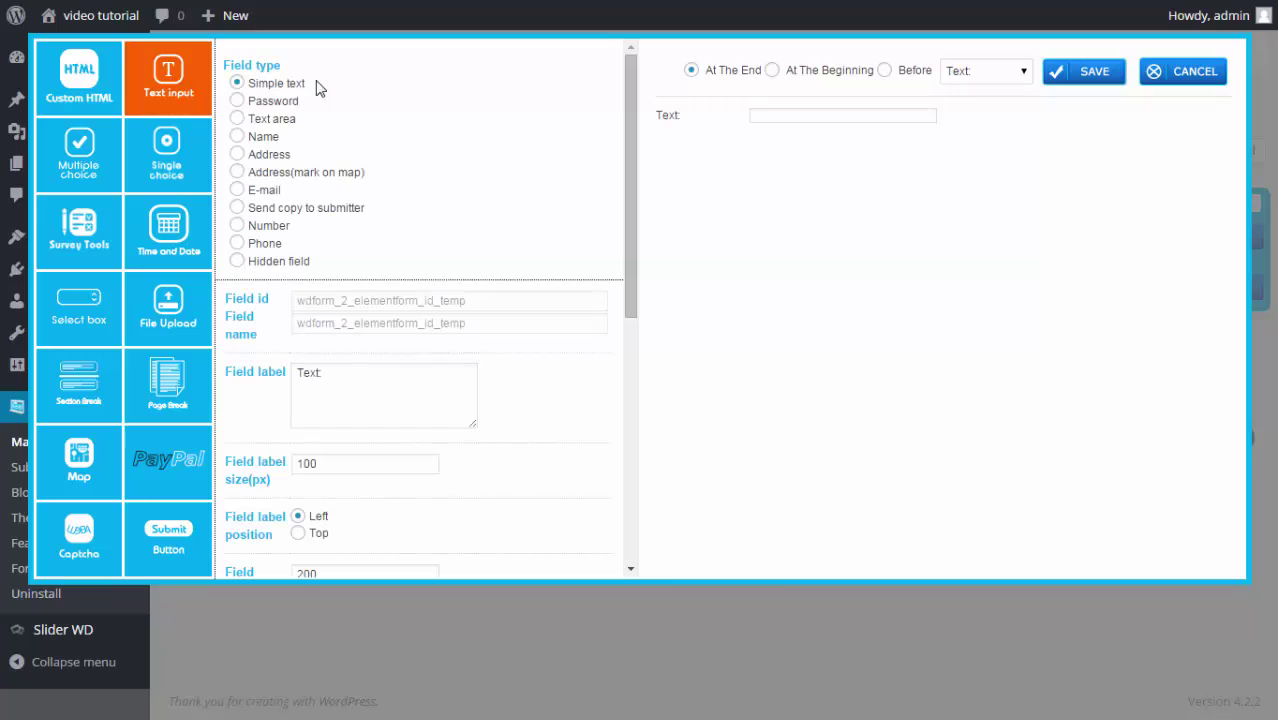
pyautogui.click(237, 136)
pyautogui.click(1072, 76)
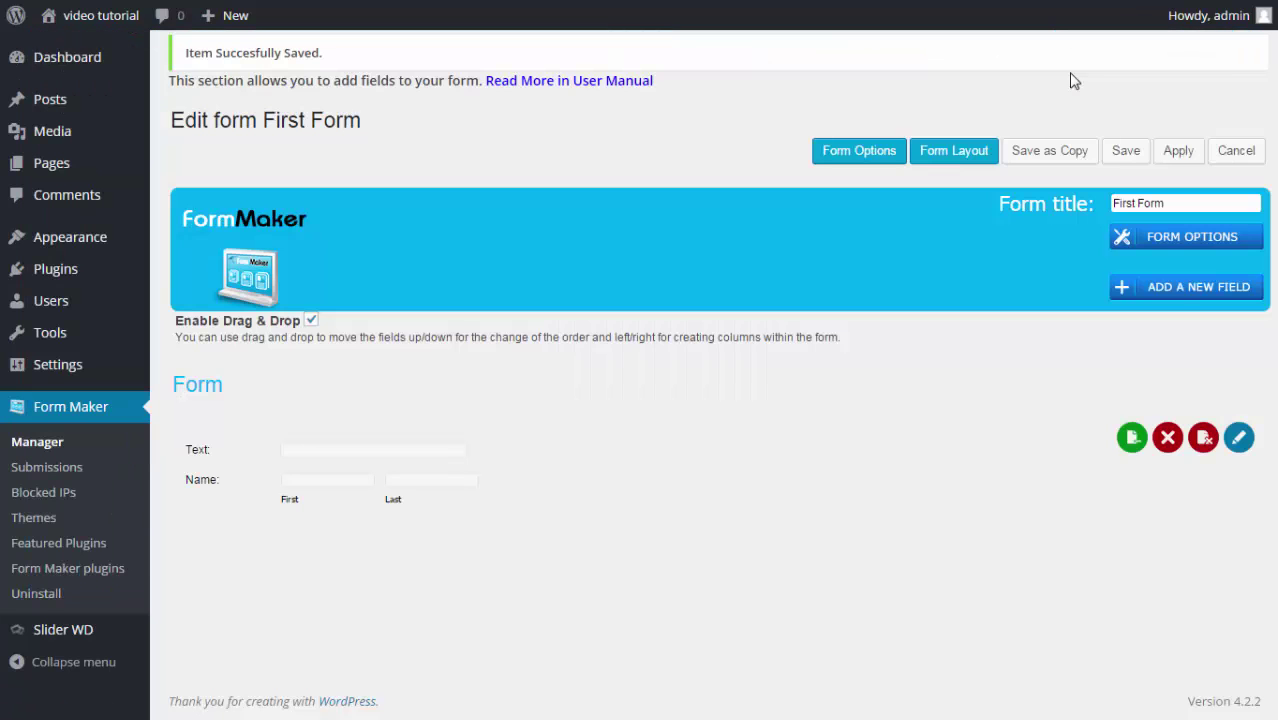
# Step: Add Submit and Reset buttons at the end of the form and apply the form changes
pyautogui.click(1176, 287)
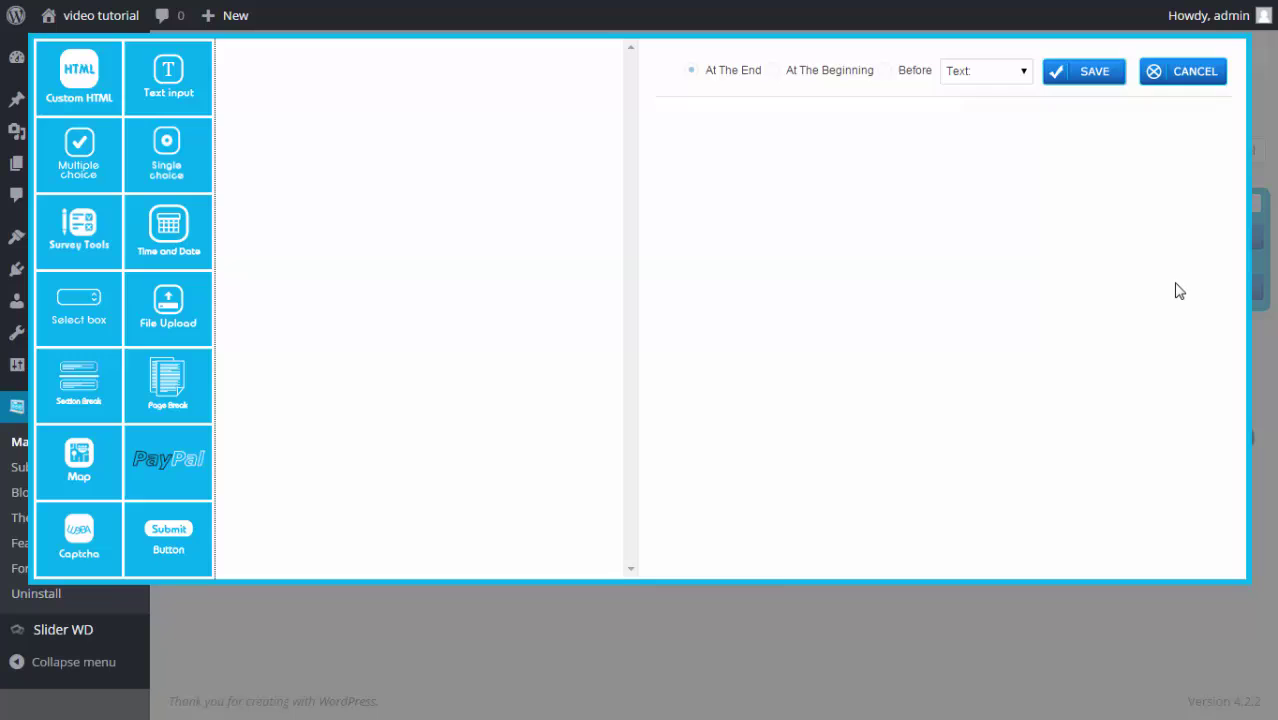
pyautogui.click(182, 548)
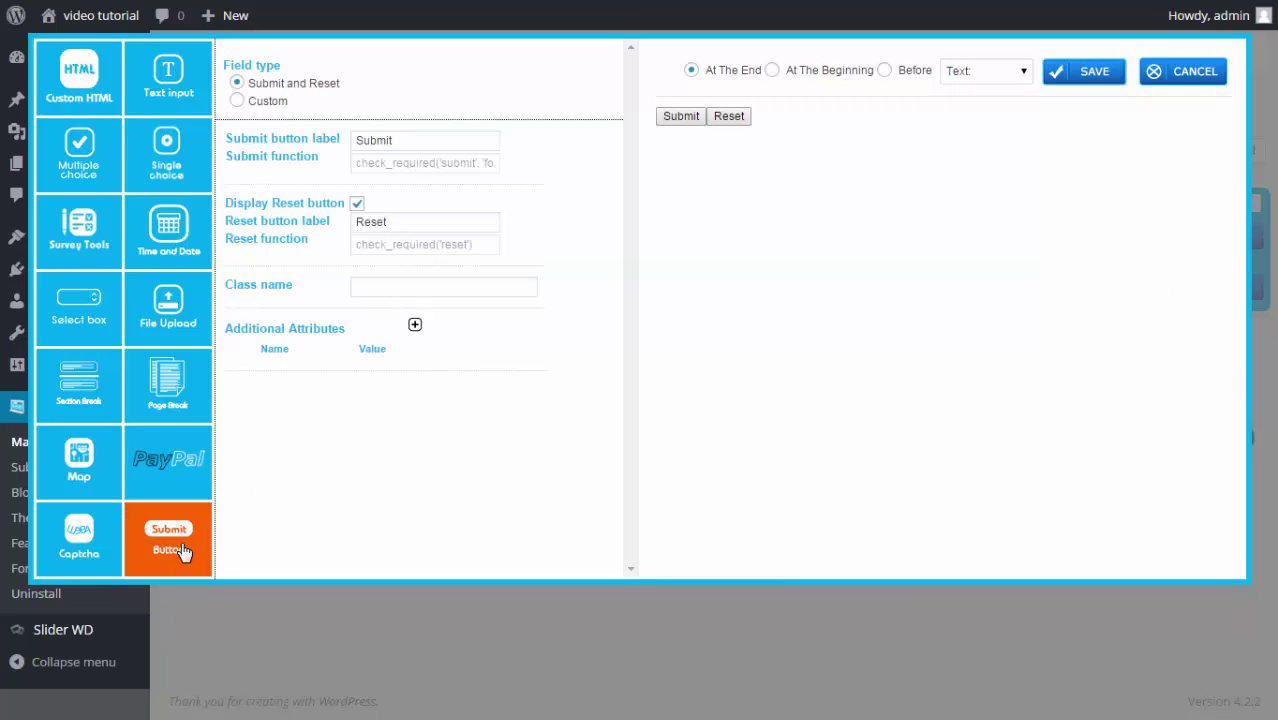
pyautogui.click(1104, 74)
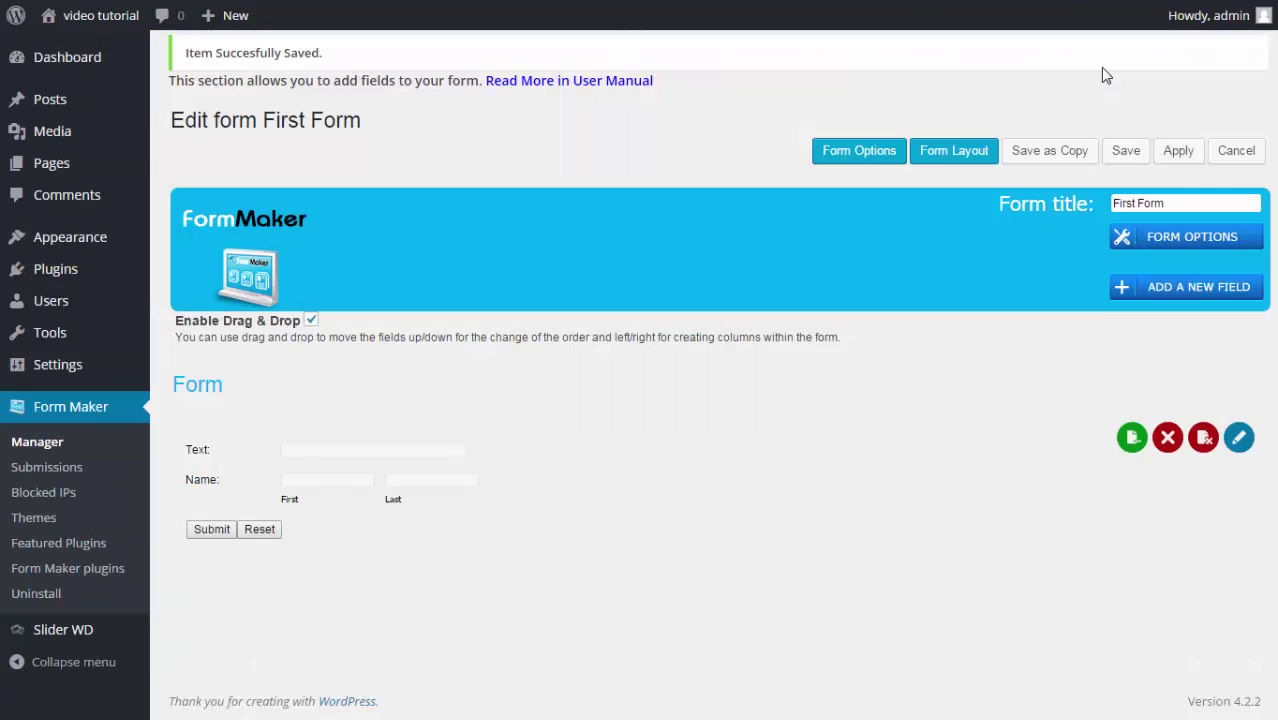
pyautogui.click(1181, 153)
# Step: Open the First Form page for editing and delete the form shortcode from its content
pyautogui.click(42, 168)
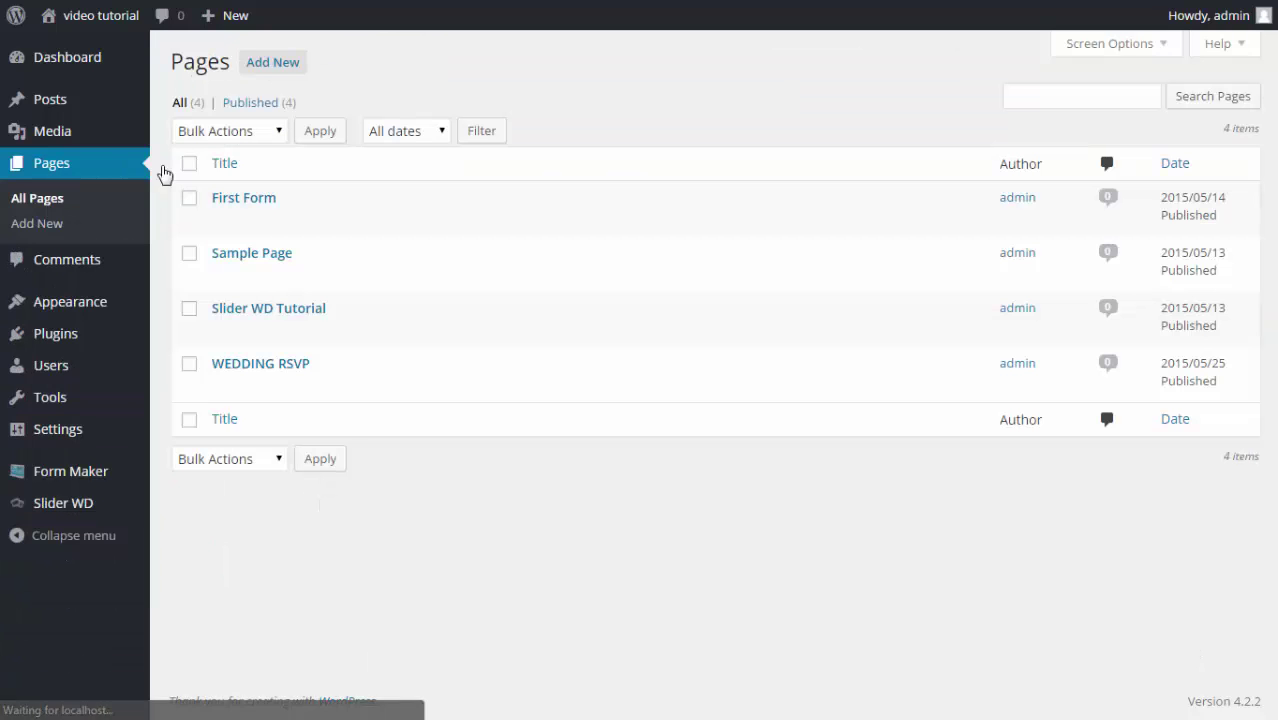
pyautogui.click(230, 200)
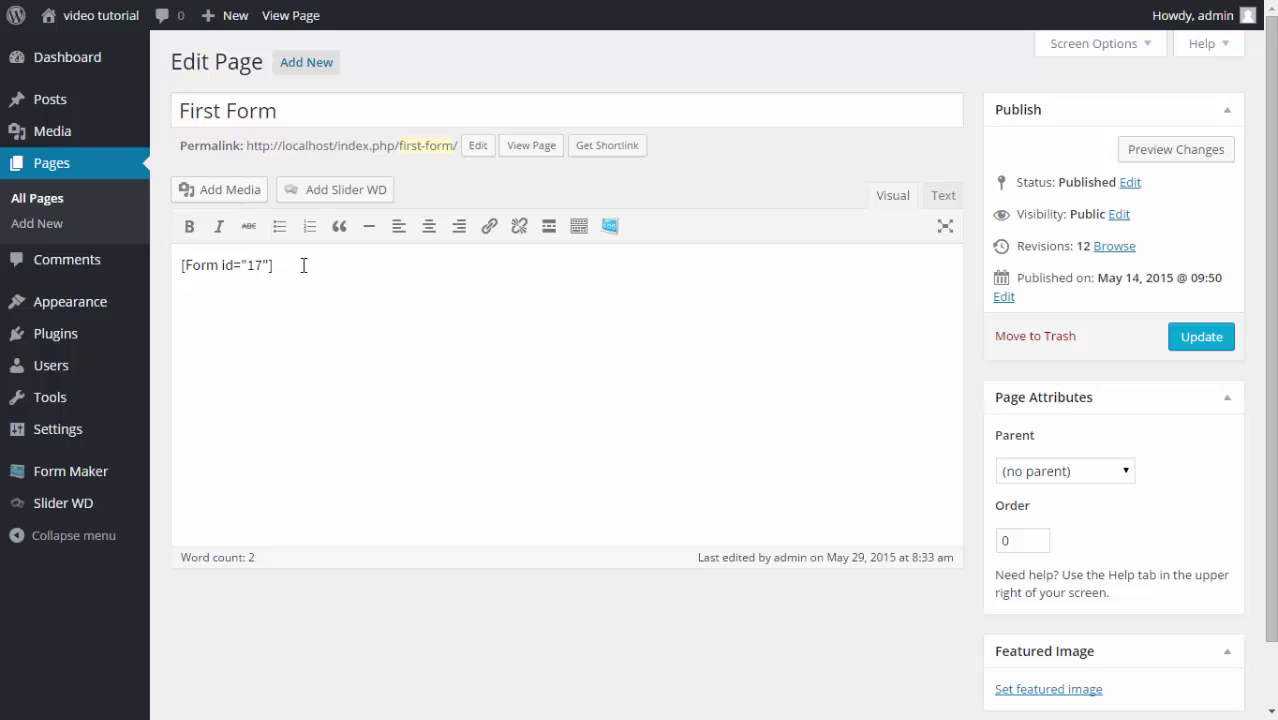
pyautogui.moveTo(302, 263); pyautogui.dragTo(172, 260)
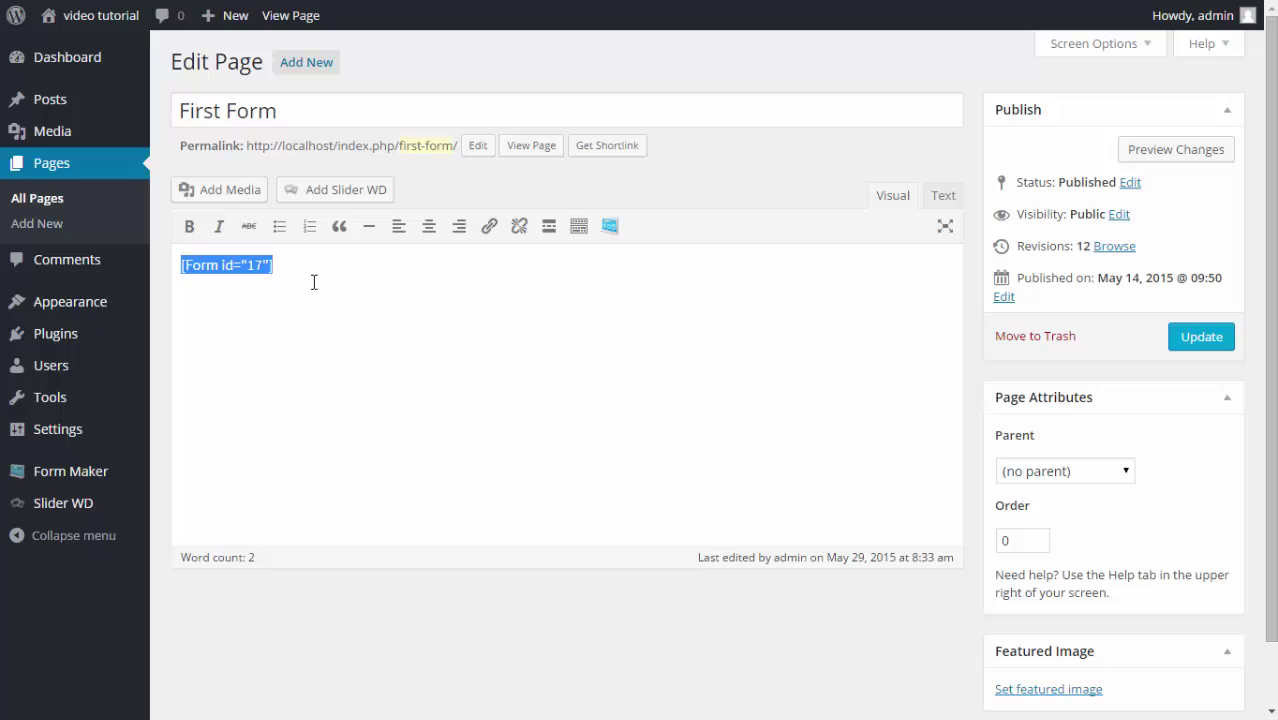
pyautogui.press('BackSpace')
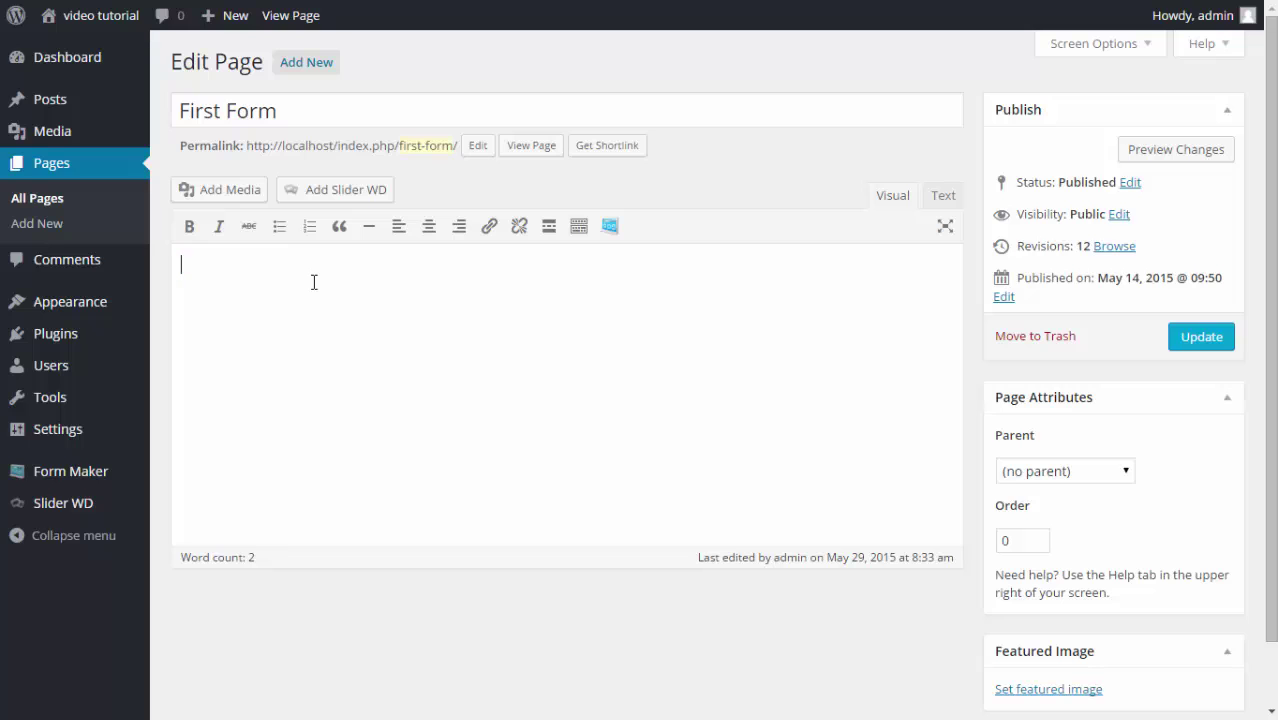
# Step: Insert the First Form form into the page content through Form Maker and update the page
pyautogui.click(612, 231)
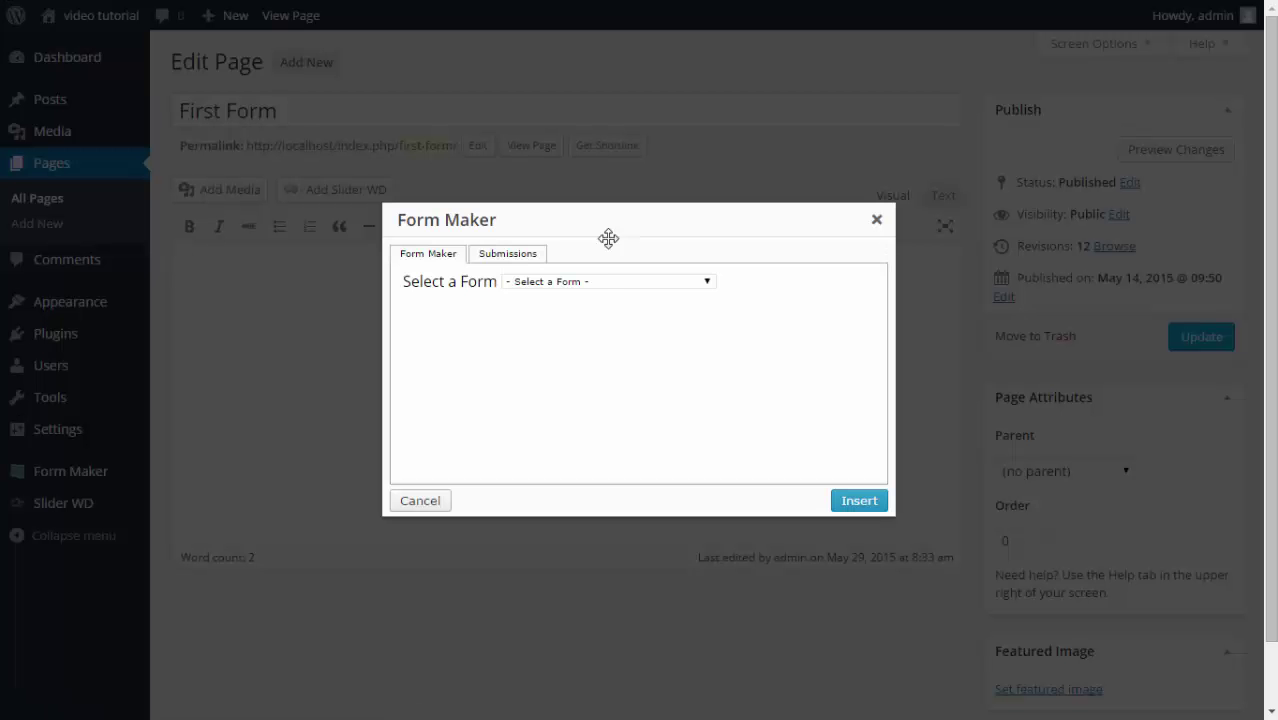
pyautogui.click(592, 282)
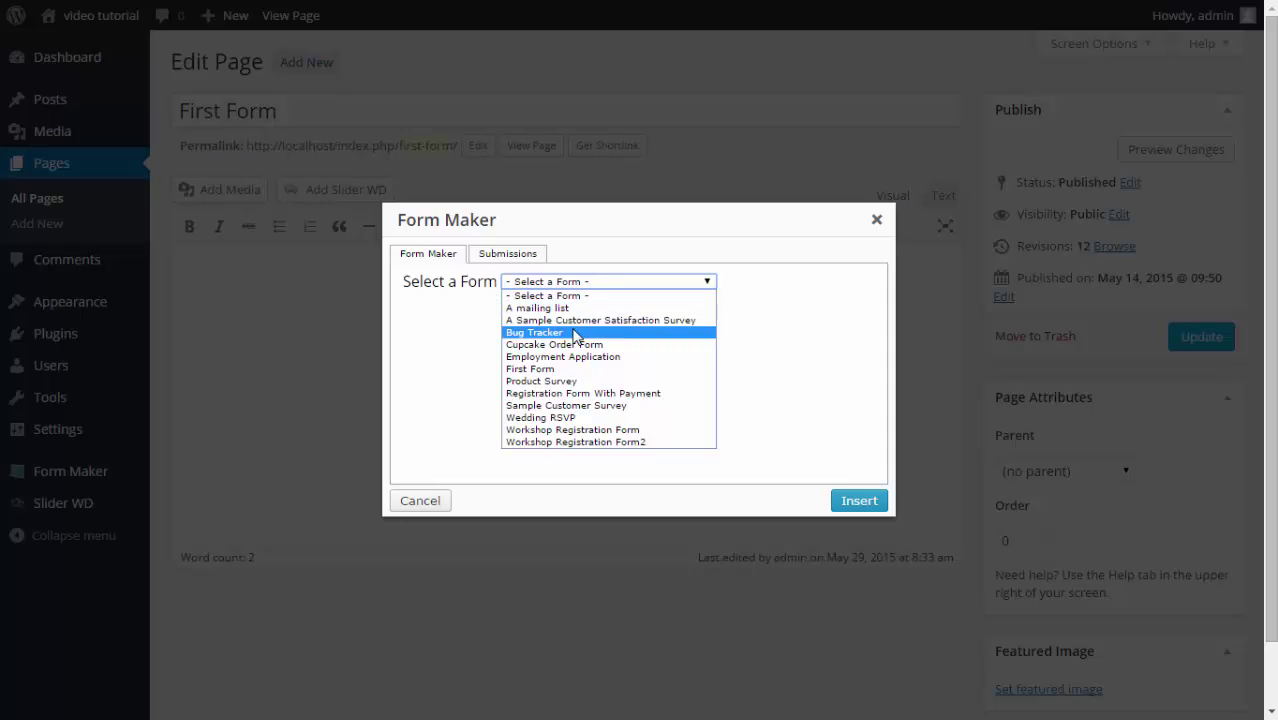
pyautogui.click(556, 369)
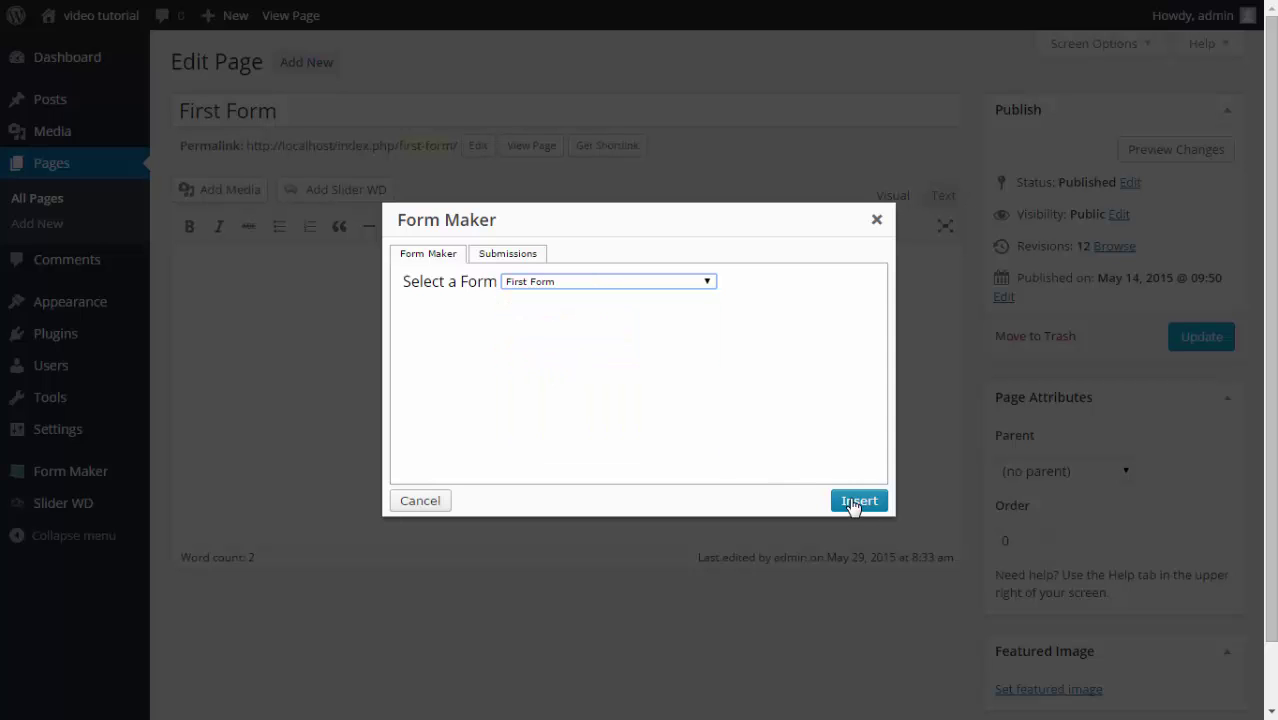
pyautogui.click(856, 503)
pyautogui.click(1203, 340)
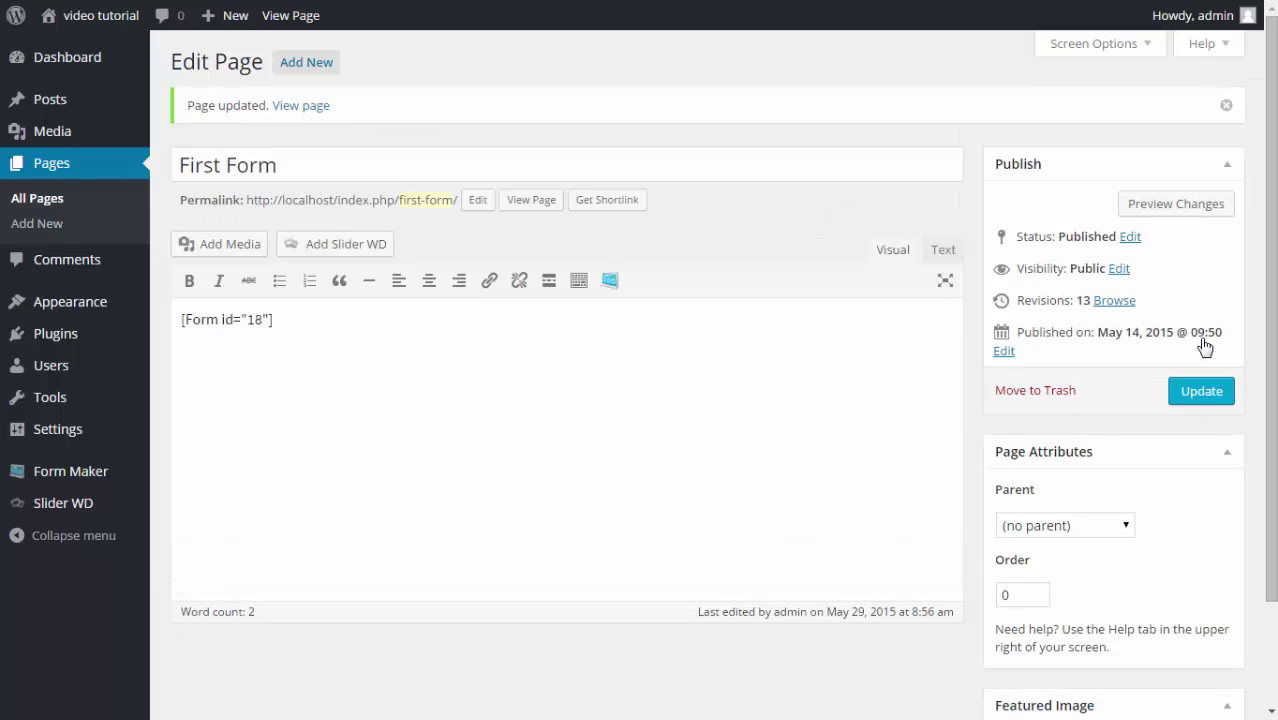
# Step: Switch to the published First Form page on the site to check its form
pyautogui.hotkey('ctrl', 'Tab')
pyautogui.scroll(2, 716, 322)
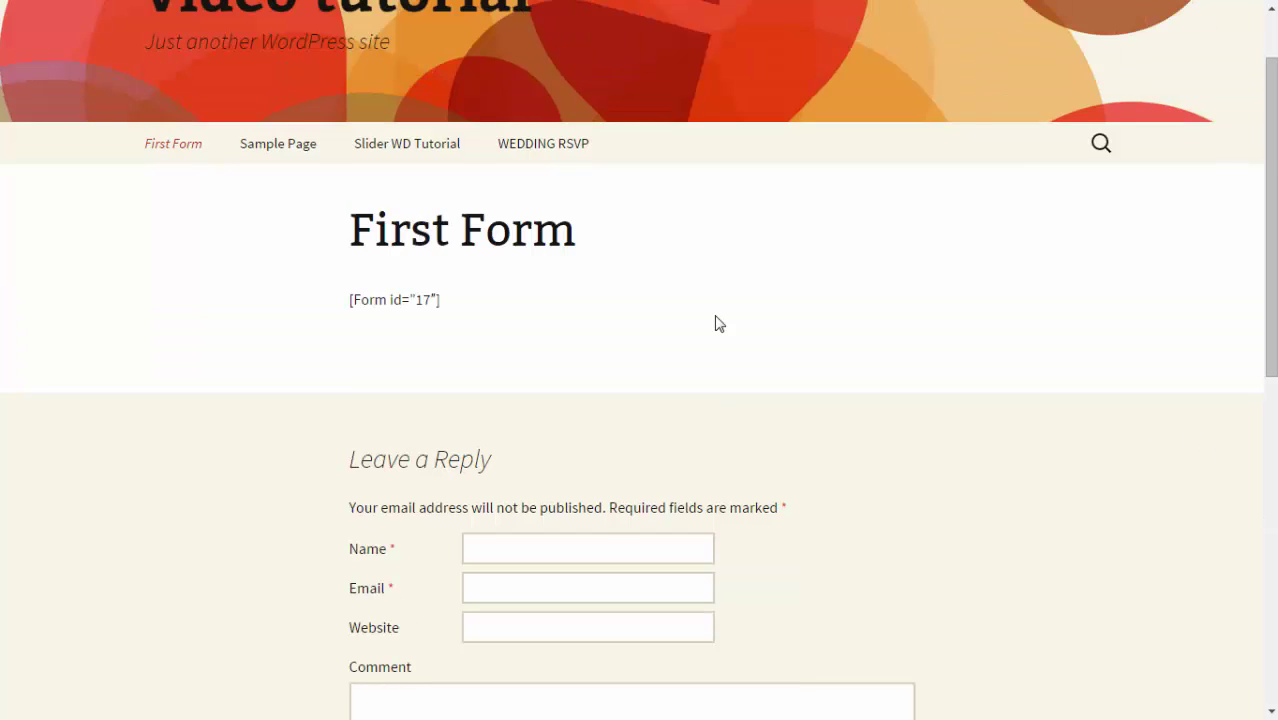